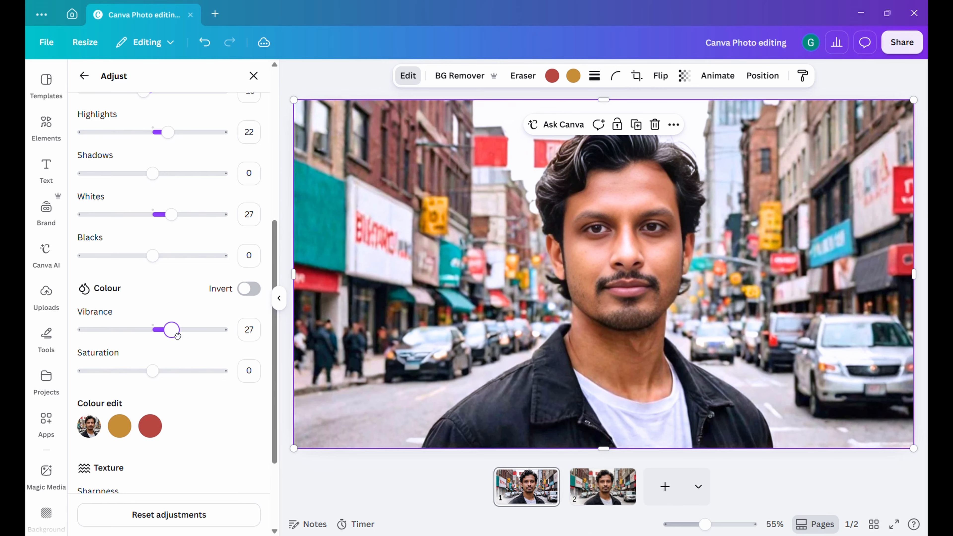
left_click_drag(172, 330, 168, 330)
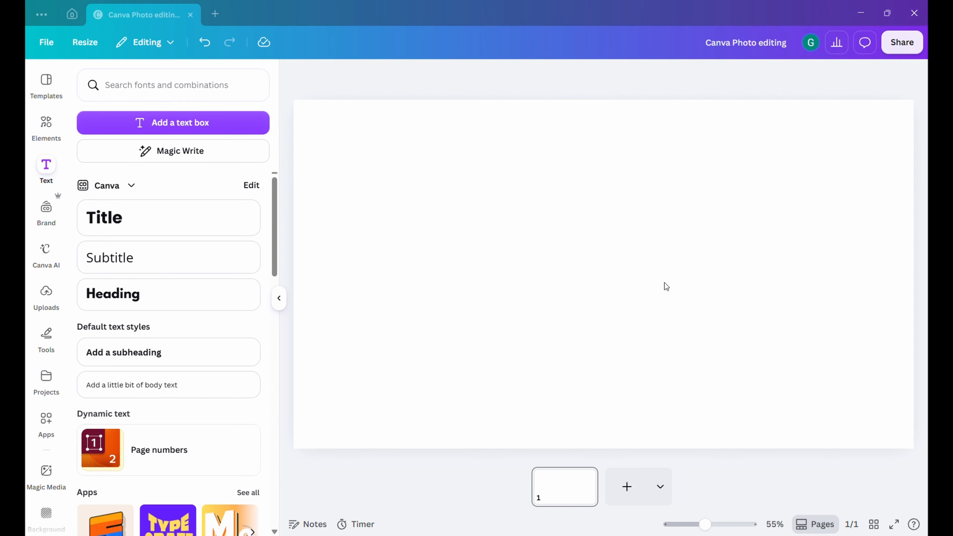
Paste the street portrait photo onto the blank page and enlarge it to fill the whole page.
key("ctrl+v")
left_click_drag(650, 288, 528, 247)
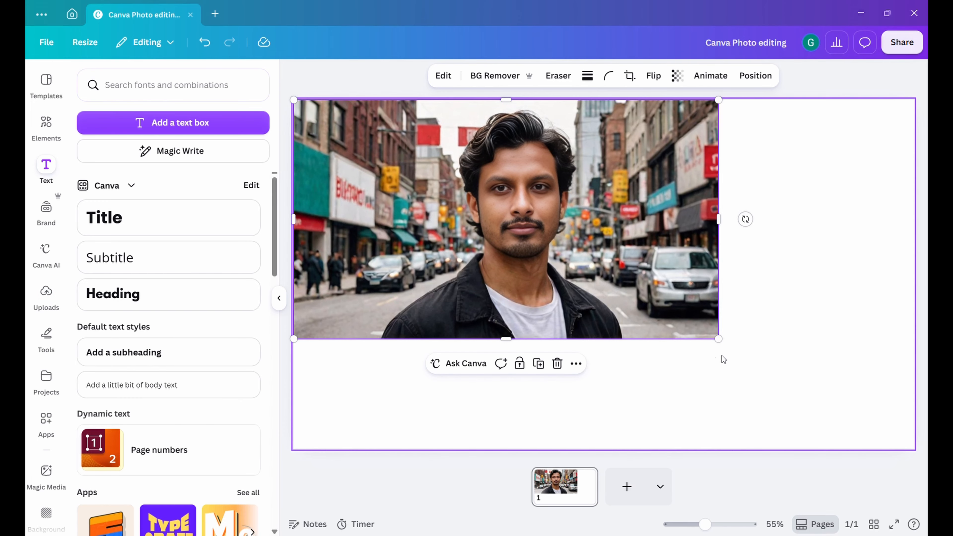
left_click_drag(721, 342, 902, 477)
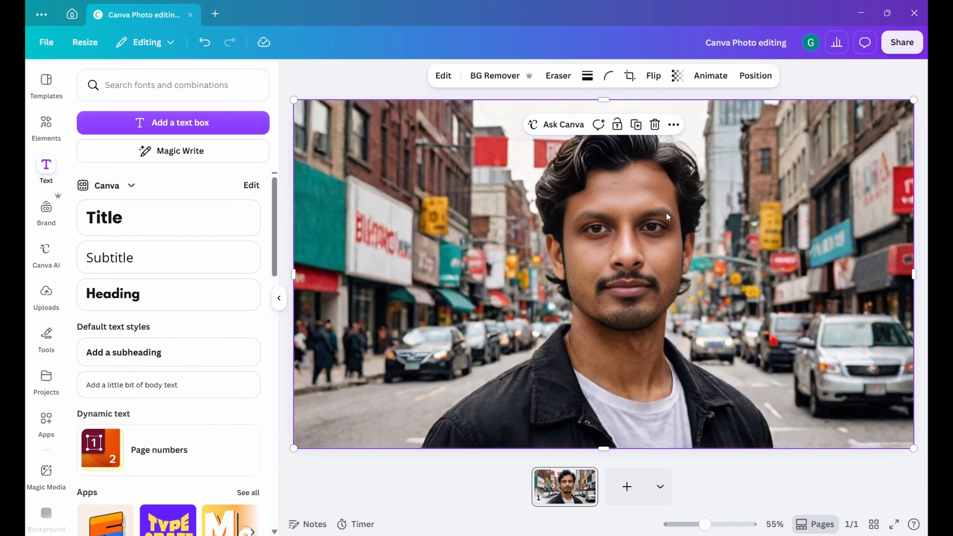
Look through the photo's image editing tools and the available Adjust settings.
left_click(462, 88)
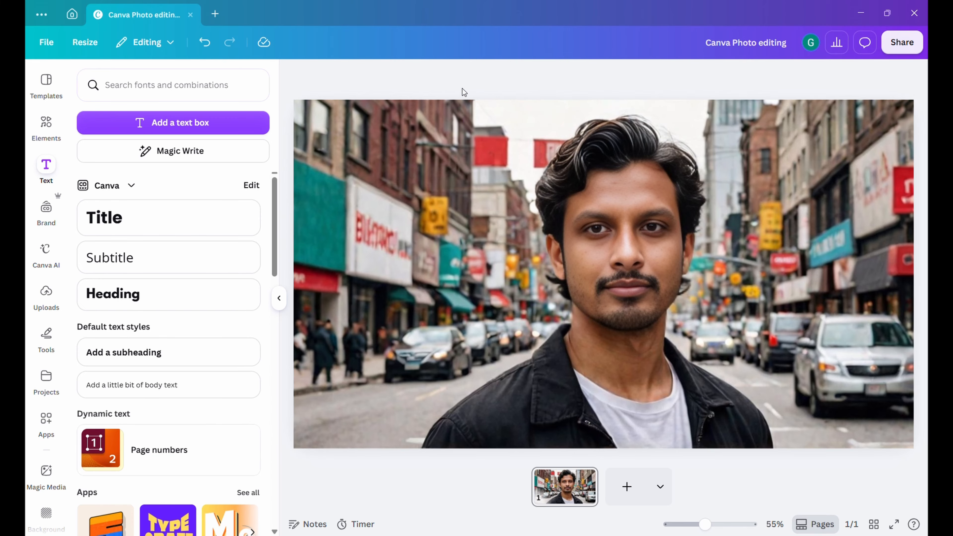
left_click(443, 161)
left_click(441, 79)
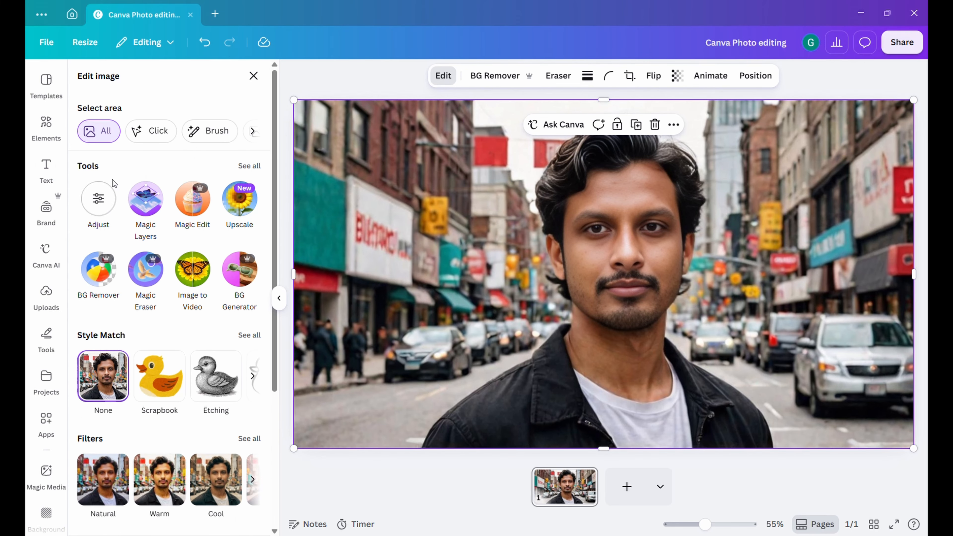
scroll(181, 226, "down", 5)
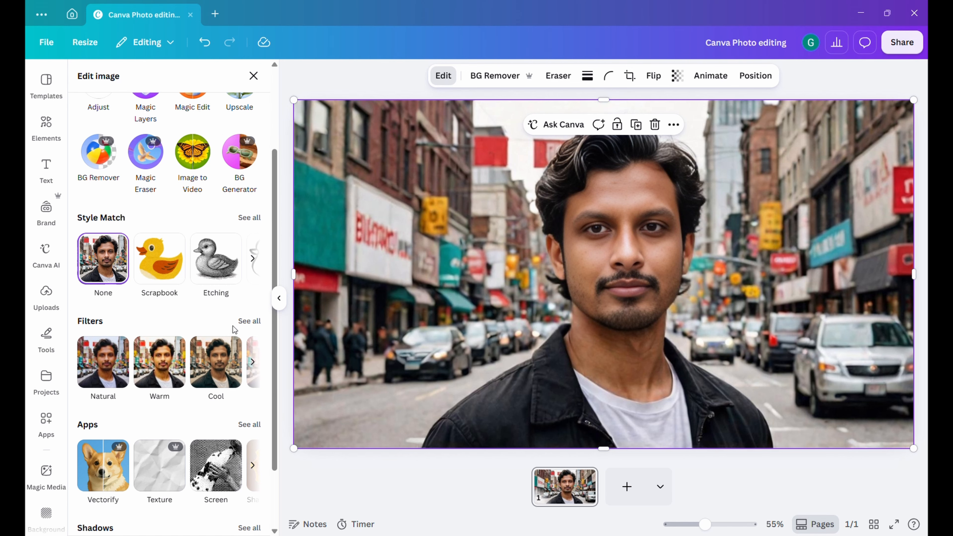
scroll(177, 349, "up", 5)
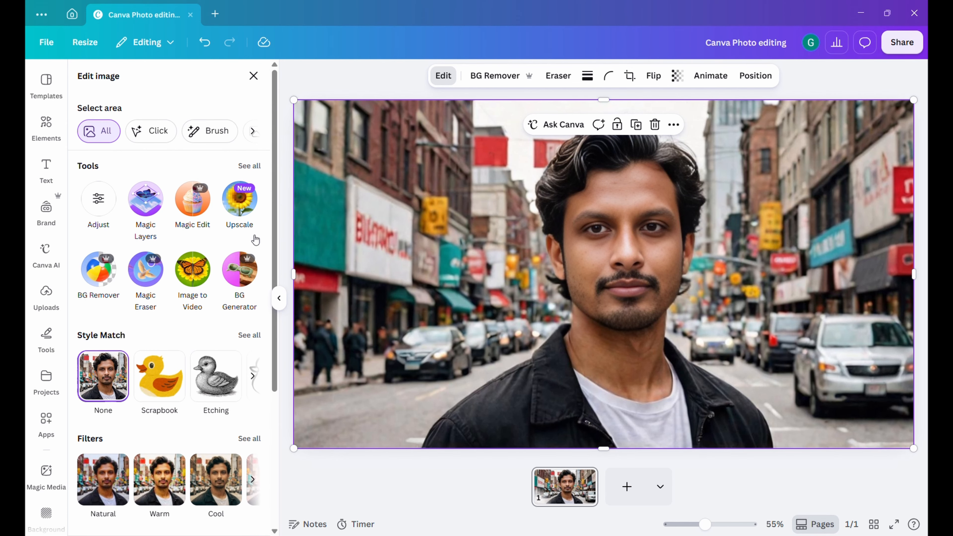
left_click(110, 209)
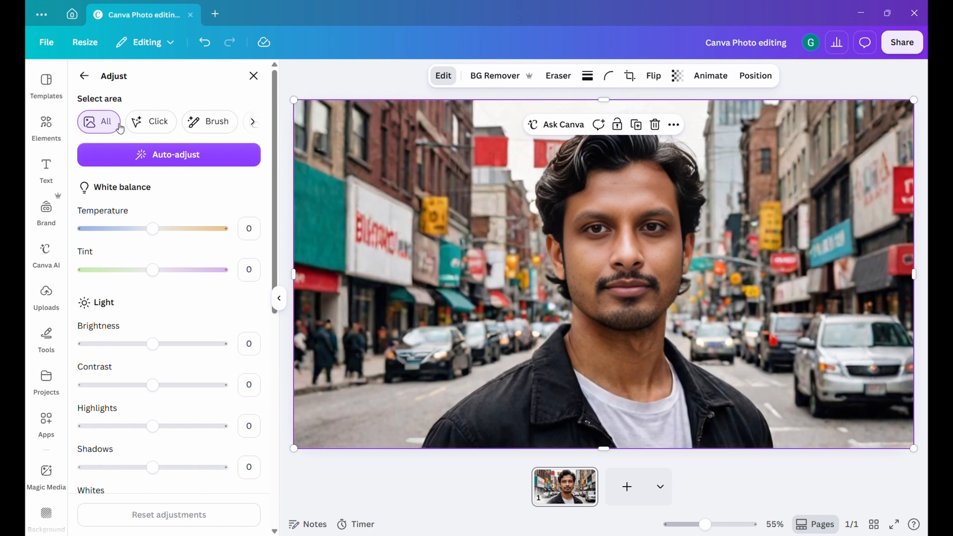
scroll(157, 342, "down", 2)
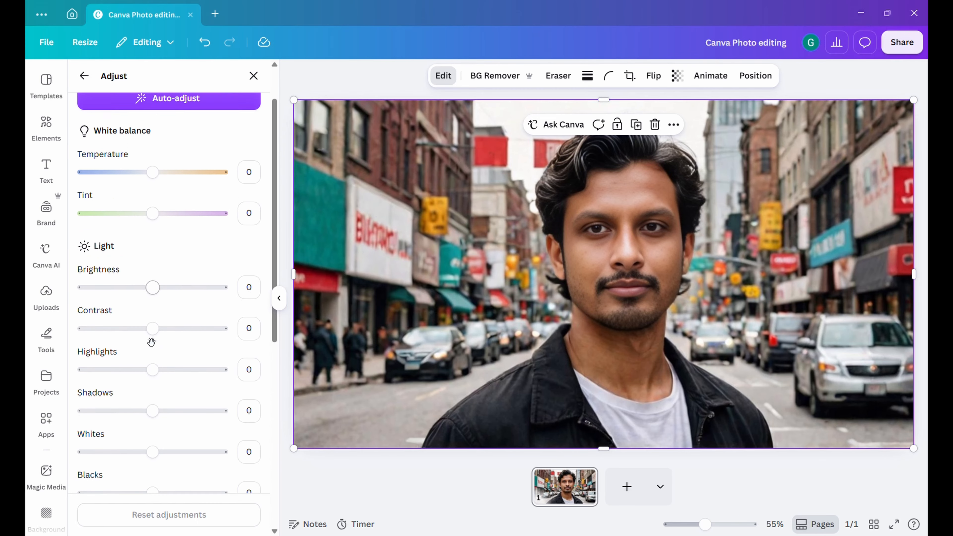
scroll(182, 395, "up", 2)
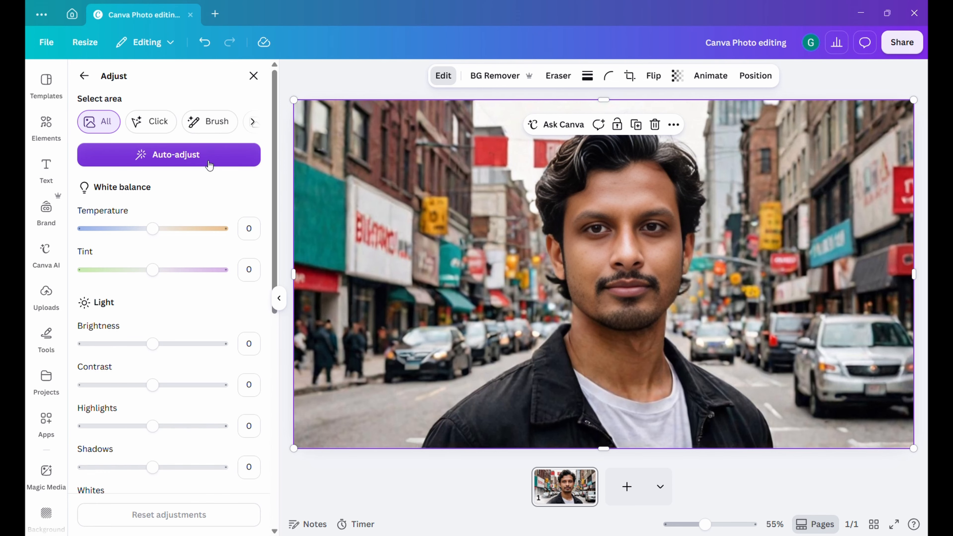
Duplicate the page with the photo and return to the first page.
right_click(592, 490)
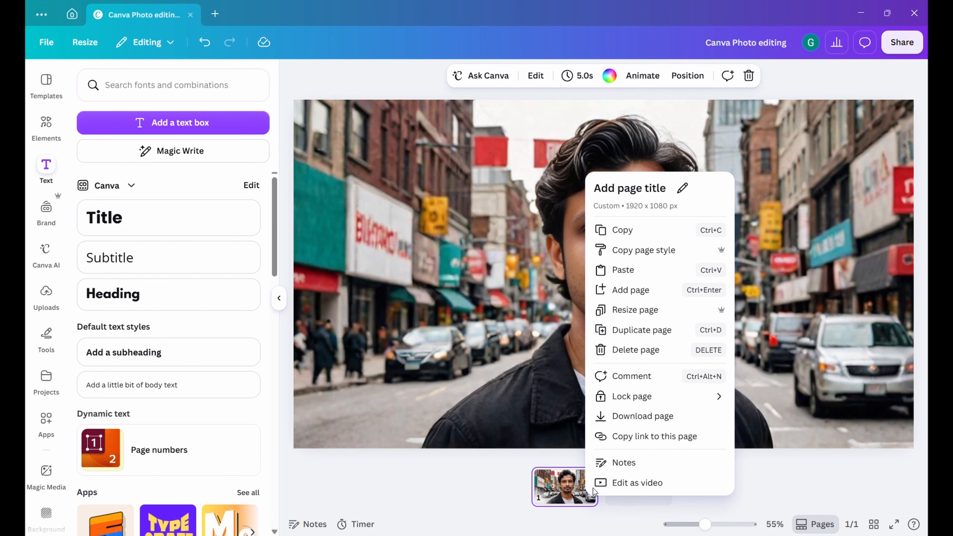
left_click(649, 336)
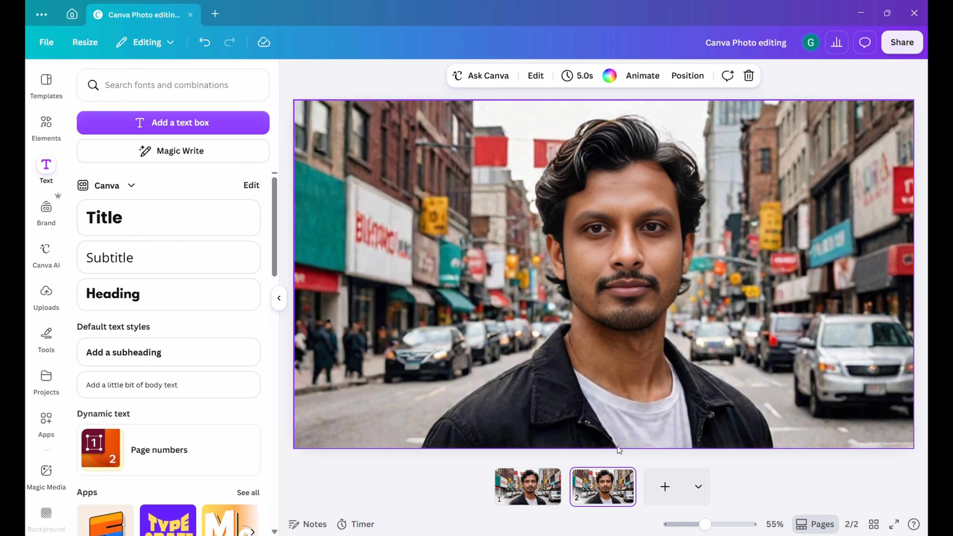
left_click(543, 490)
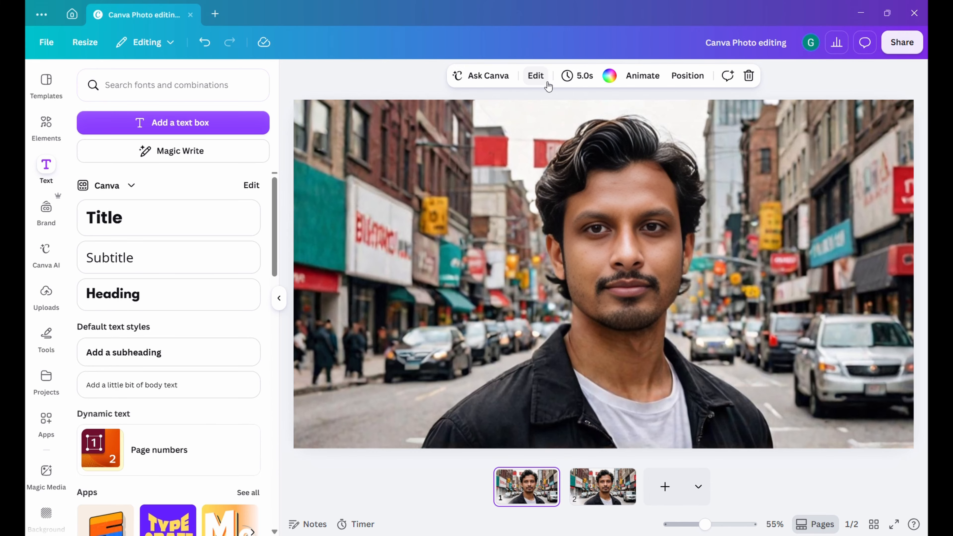
Apply Auto-adjust to the whole photo on page 1.
left_click(535, 75)
left_click(540, 179)
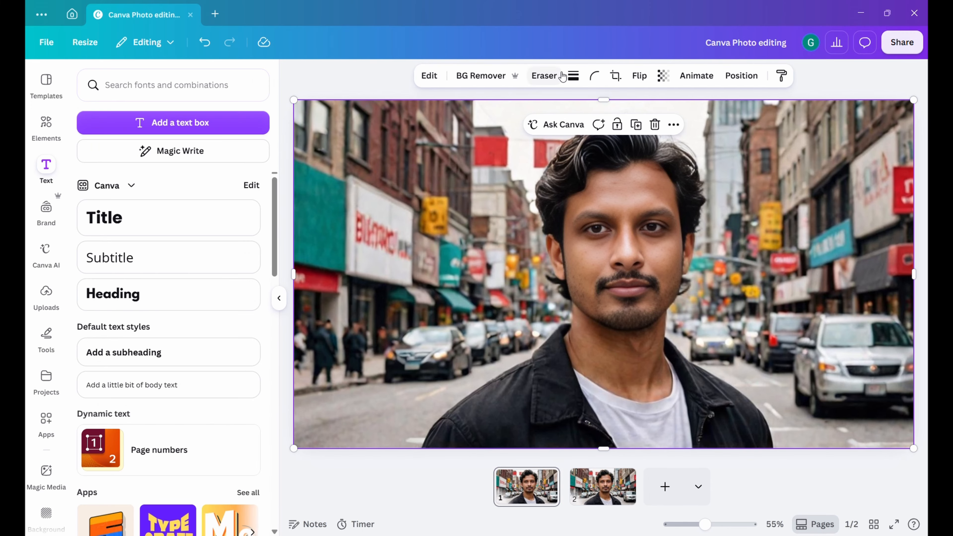
left_click(439, 79)
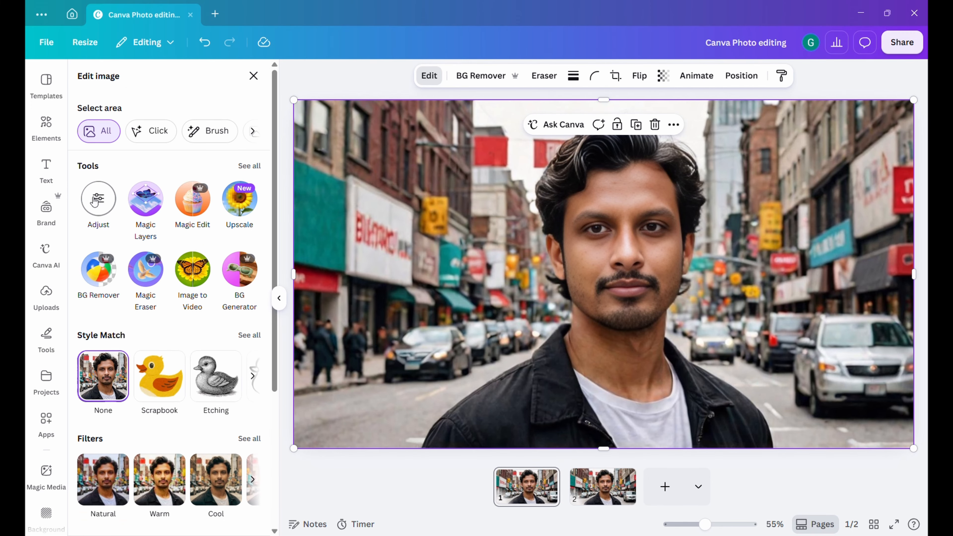
left_click(98, 199)
left_click(198, 155)
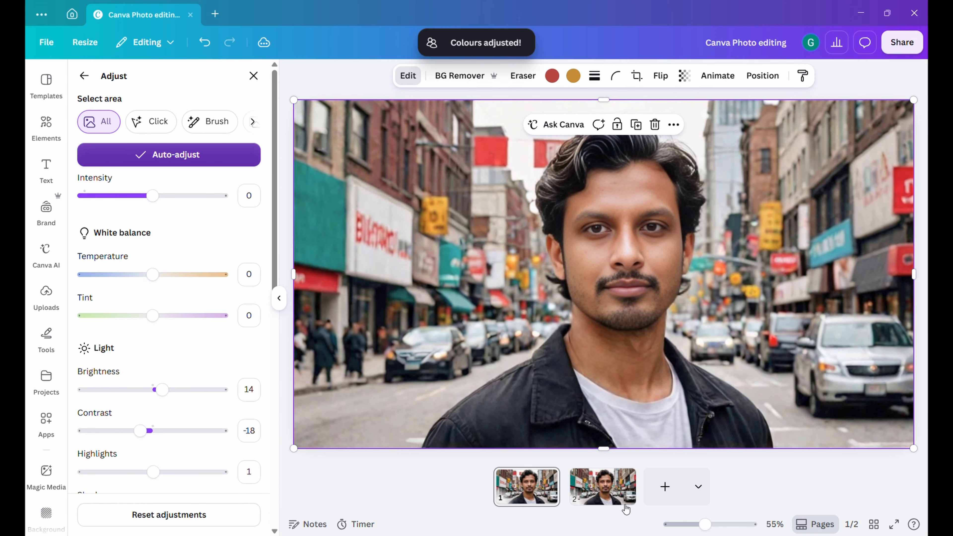
Compare the auto-adjusted photo on page 1 with the original on page 2.
left_click(614, 499)
left_click(543, 502)
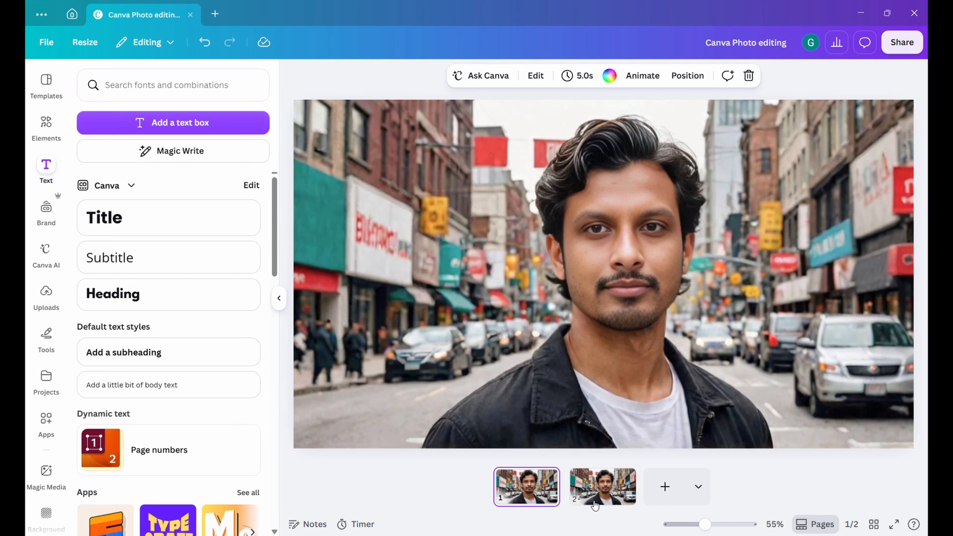
left_click(610, 503)
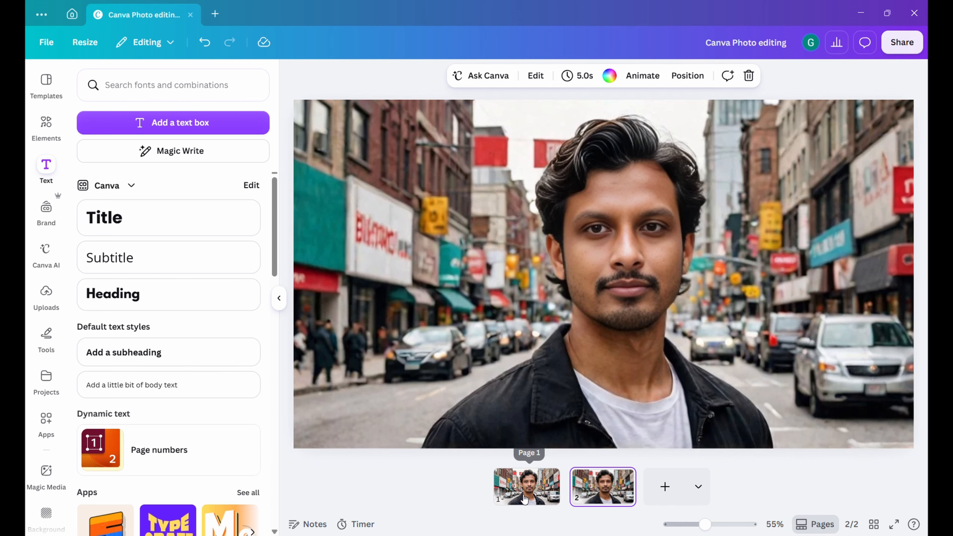
Turn off Auto-adjust for the photo on page 1.
left_click(519, 471)
left_click(517, 213)
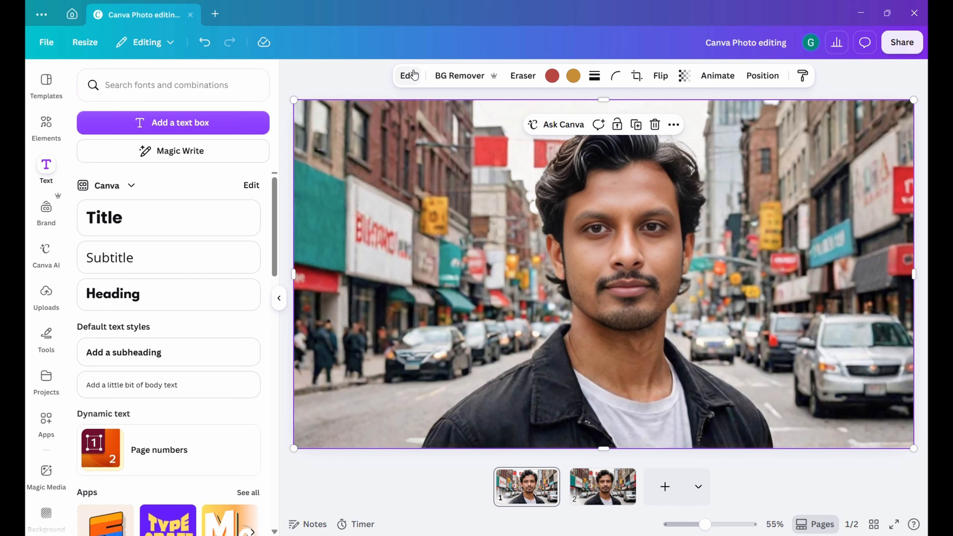
left_click(407, 75)
left_click(113, 207)
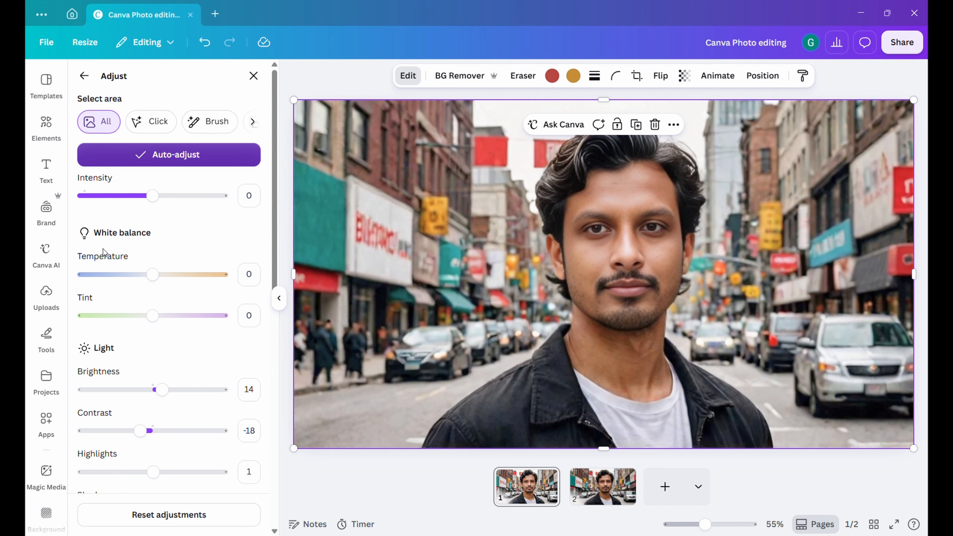
left_click(168, 164)
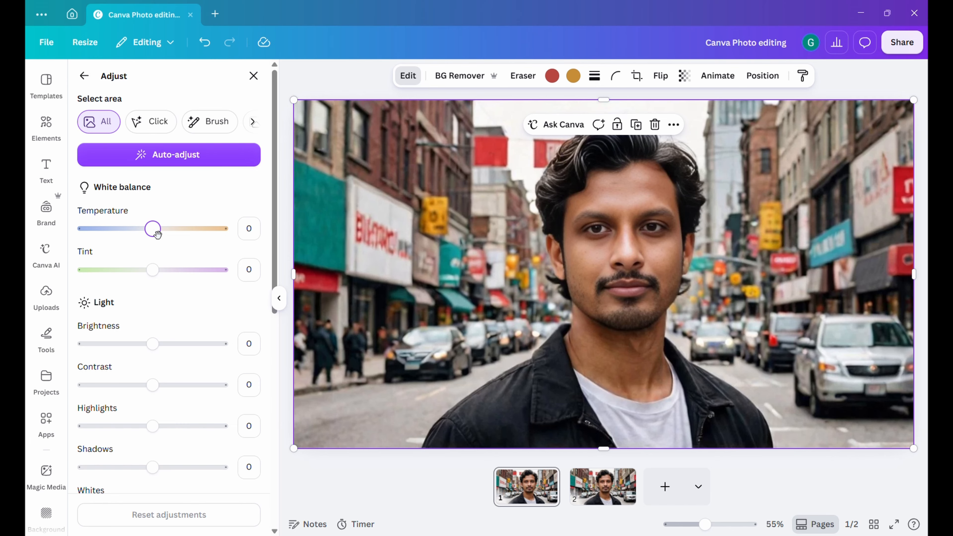
Set the page 1 photo's white balance to temperature -15 and tint 10.
mouse_move(158, 235)
left_mouse_down()
mouse_move(178, 237)
mouse_move(148, 238)
left_mouse_up()
mouse_move(162, 277)
left_mouse_down()
mouse_move(154, 277)
mouse_move(166, 279)
left_mouse_up()
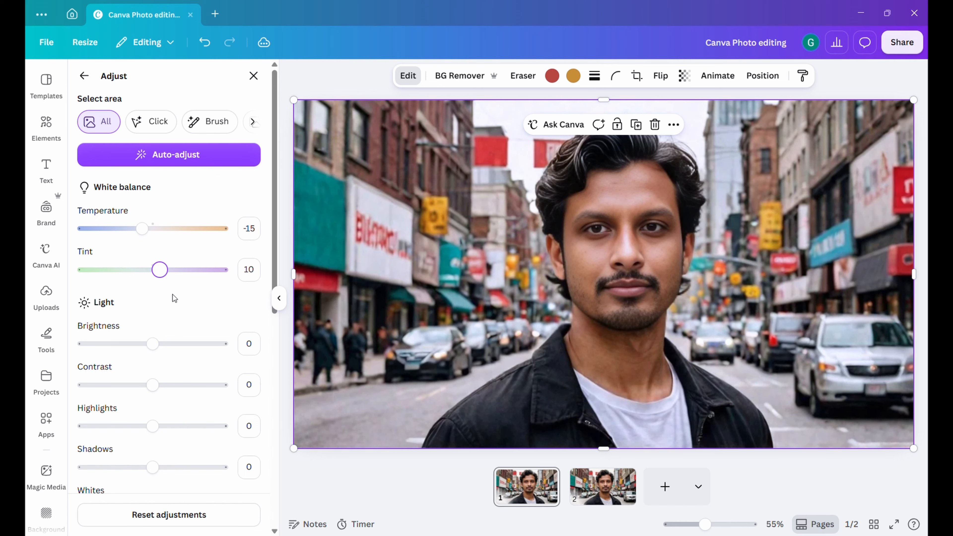
Set the photo's brightness to 14 and its contrast to -13.
scroll(174, 299, "down", 2)
left_click_drag(153, 285, 168, 292)
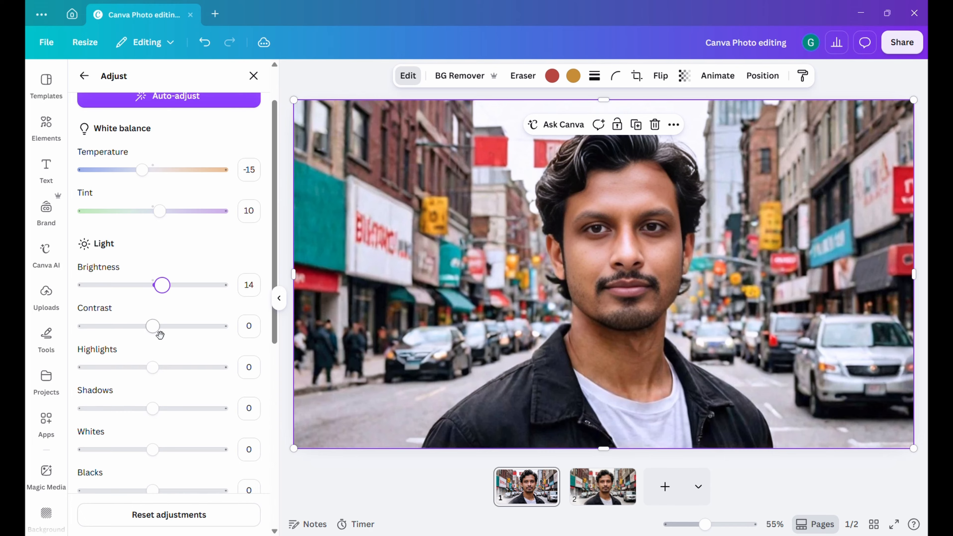
left_click_drag(160, 334, 168, 315)
Set the photo's highlights to 22 and its whites to 27.
scroll(161, 343, "down", 2)
scroll(162, 297, "down", 4)
left_click_drag(153, 273, 173, 280)
Set the photo's vibrance to 24 and its saturation to 6.
scroll(175, 366, "down", 2)
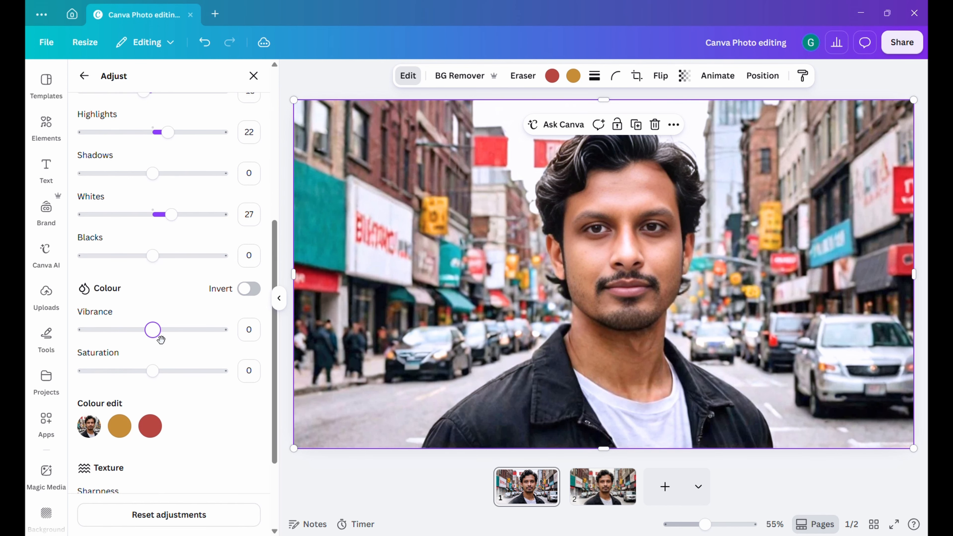
left_click_drag(162, 339, 175, 335)
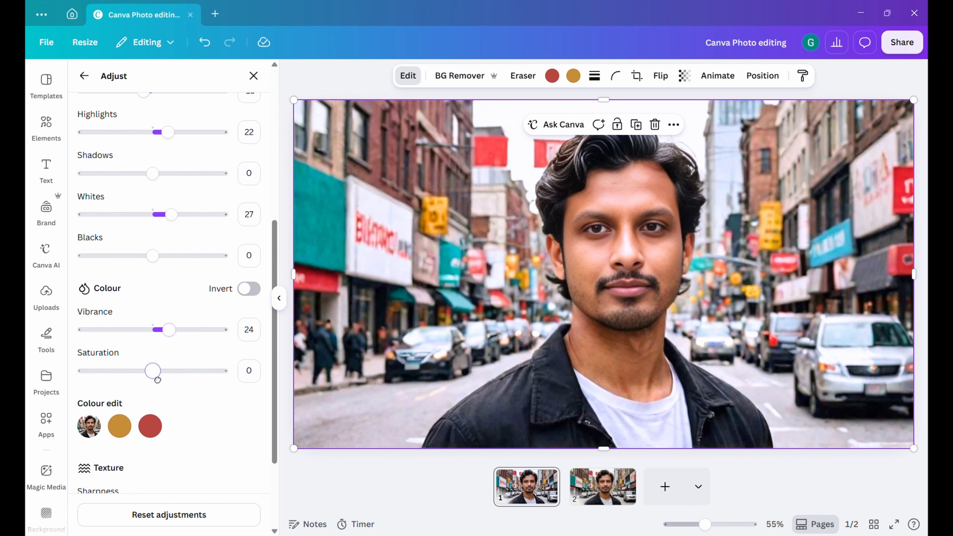
left_click_drag(155, 378, 163, 381)
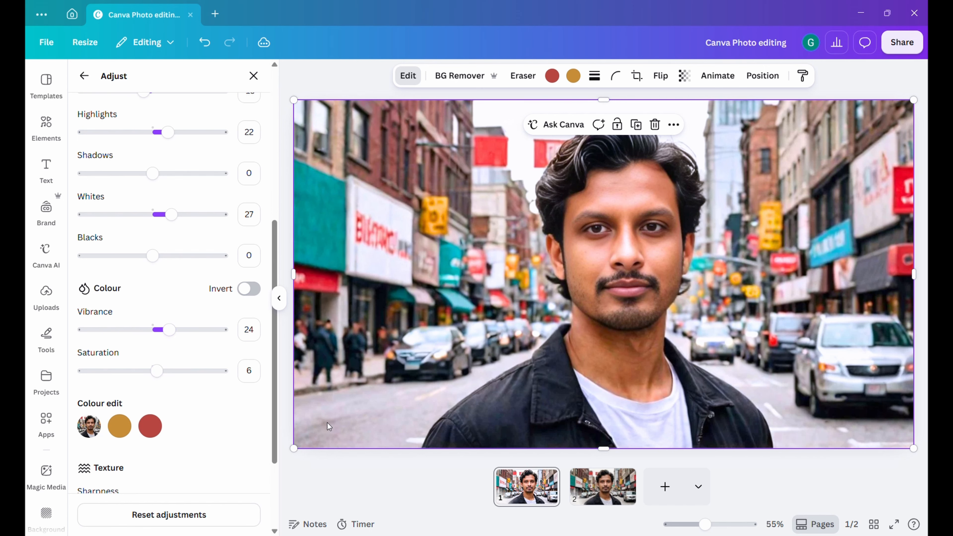
Set the photo's sharpness to 17 and its clarity to 10.
scroll(202, 337, "up", 5)
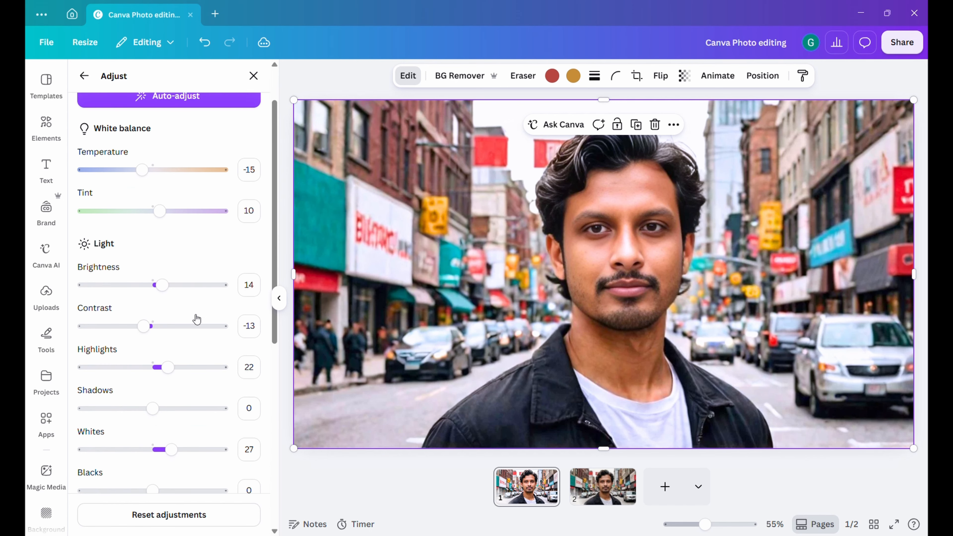
scroll(170, 318, "down", 7)
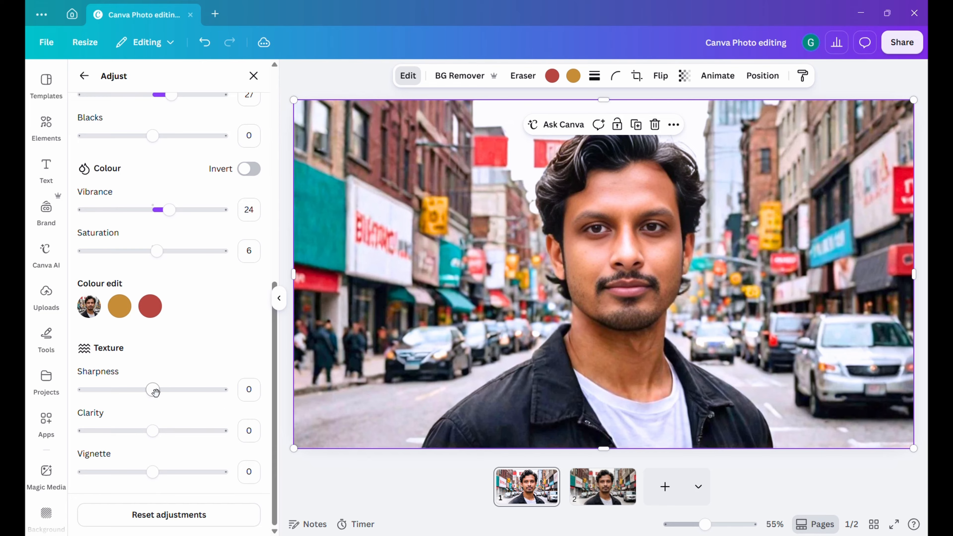
left_click_drag(155, 392, 171, 398)
mouse_move(152, 433)
left_mouse_down()
mouse_move(147, 440)
mouse_move(166, 438)
left_mouse_up()
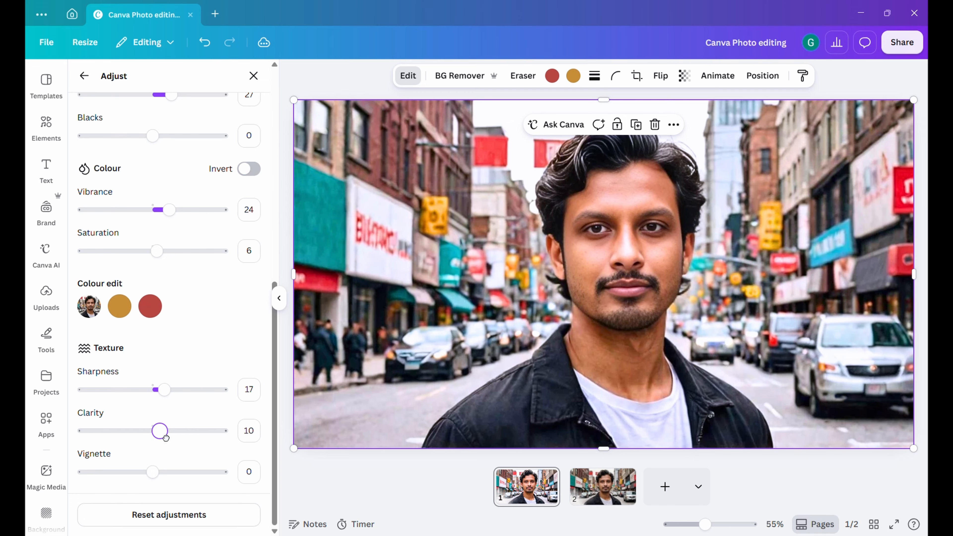
Set the photo's vignette to 48.
left_click_drag(153, 471, 169, 472)
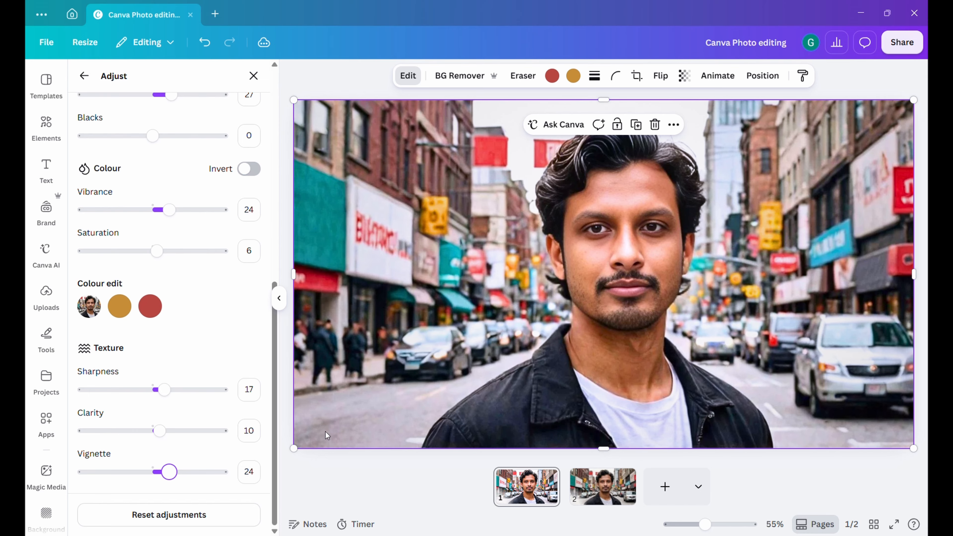
key("Right")
key("Right")
mouse_move(177, 481)
left_mouse_down()
mouse_move(207, 480)
mouse_move(193, 480)
left_mouse_up()
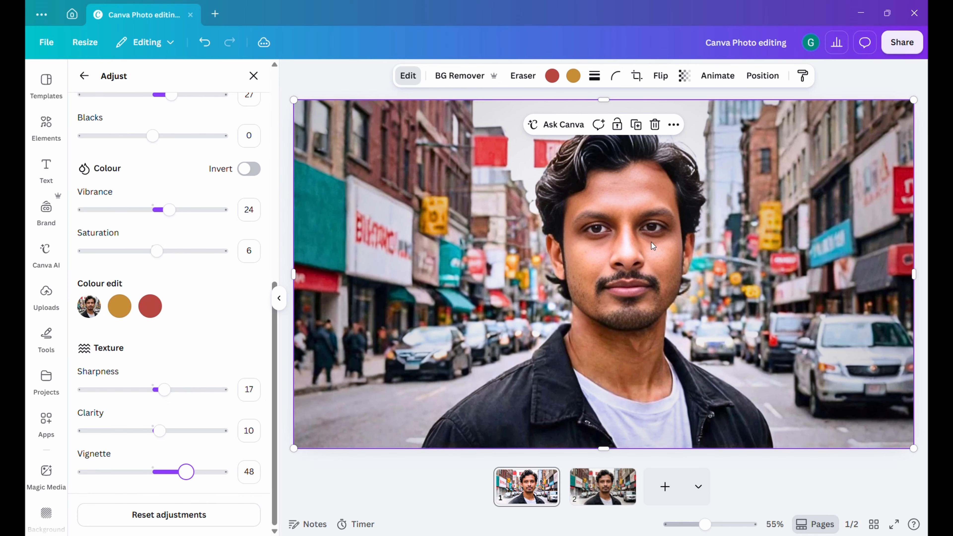
Compare the original photo on page 2 with the manually adjusted photo on page 1.
left_click(602, 484)
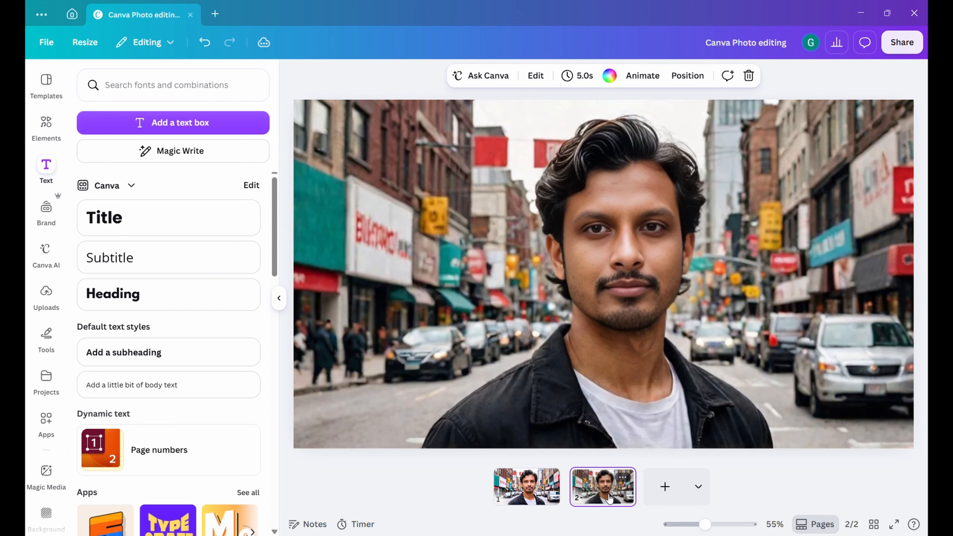
left_click(520, 491)
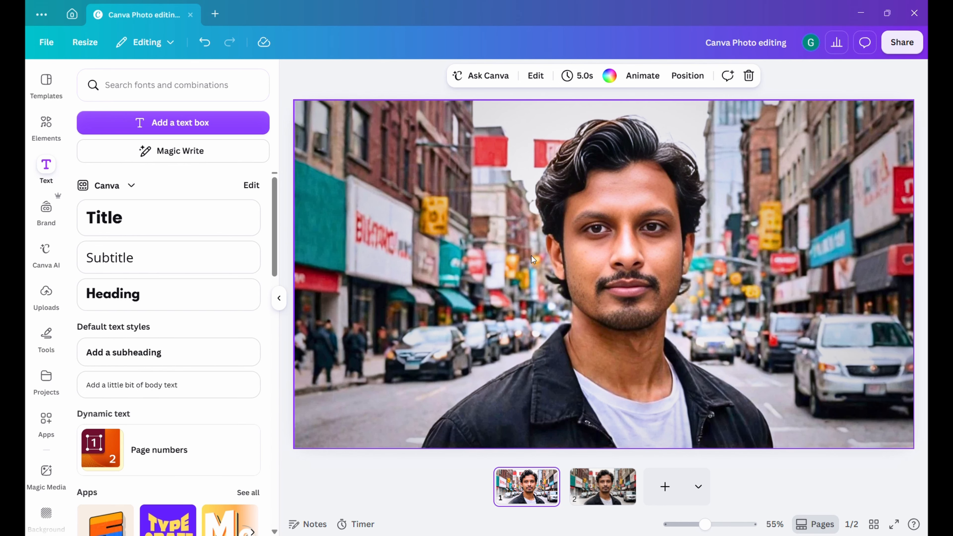
Open the page 1 photo's adjustments and select only the man as the area to adjust, using click selection.
left_click(604, 263)
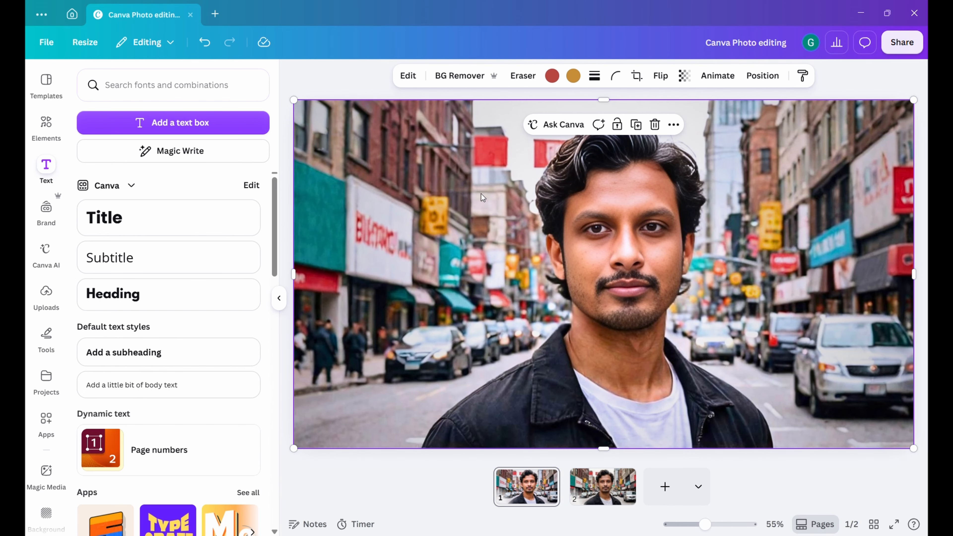
left_click(408, 76)
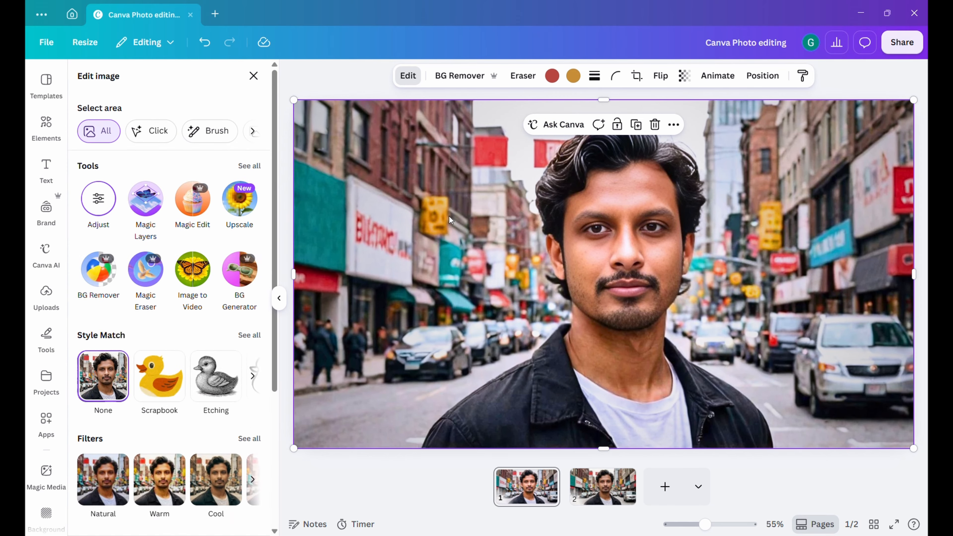
left_click(96, 199)
left_click(163, 128)
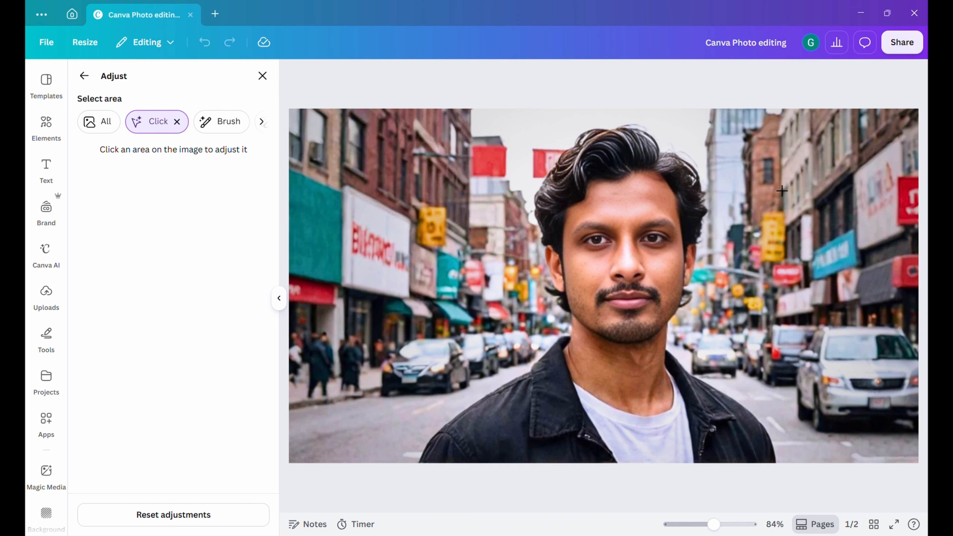
left_click(660, 320)
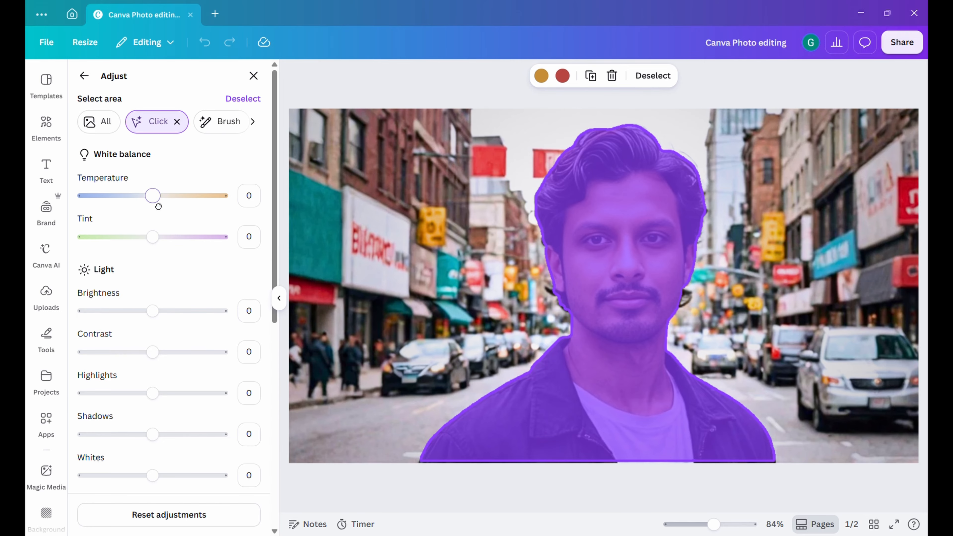
mouse_move(158, 206)
left_mouse_down()
mouse_move(113, 215)
mouse_move(184, 215)
mouse_move(161, 212)
mouse_move(159, 200)
left_mouse_up()
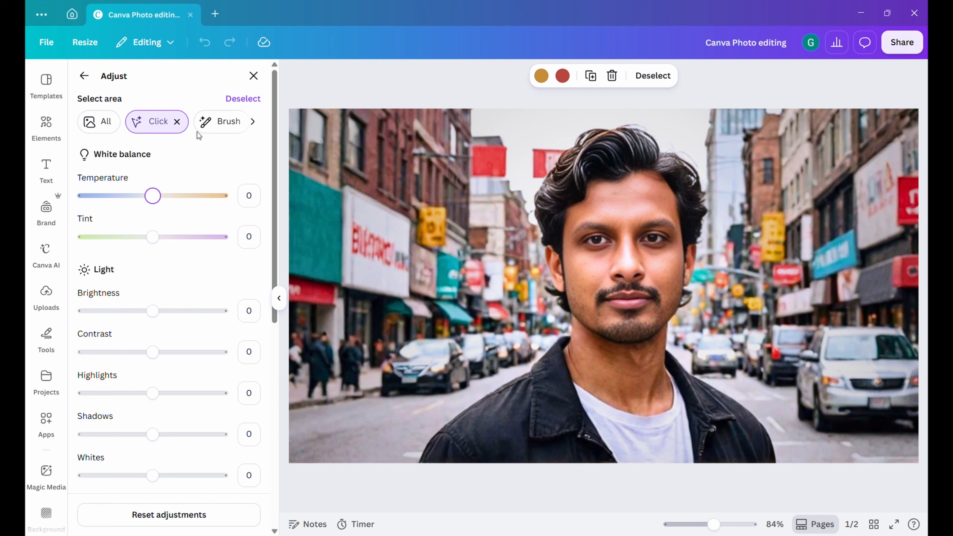
Brush-select the red sign at the photo's right edge and set that area's temperature to 24 and brightness to -25.
left_click(216, 122)
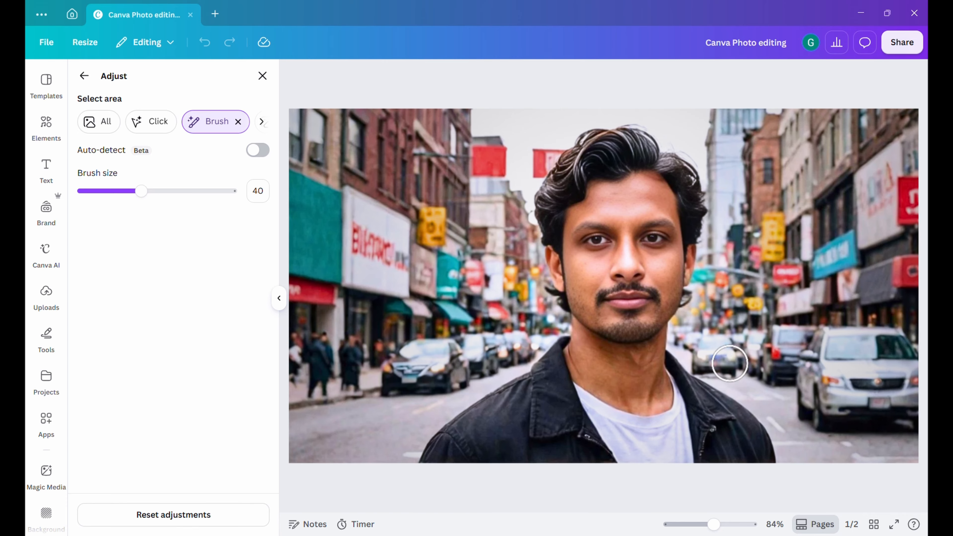
left_click_drag(903, 186, 909, 212)
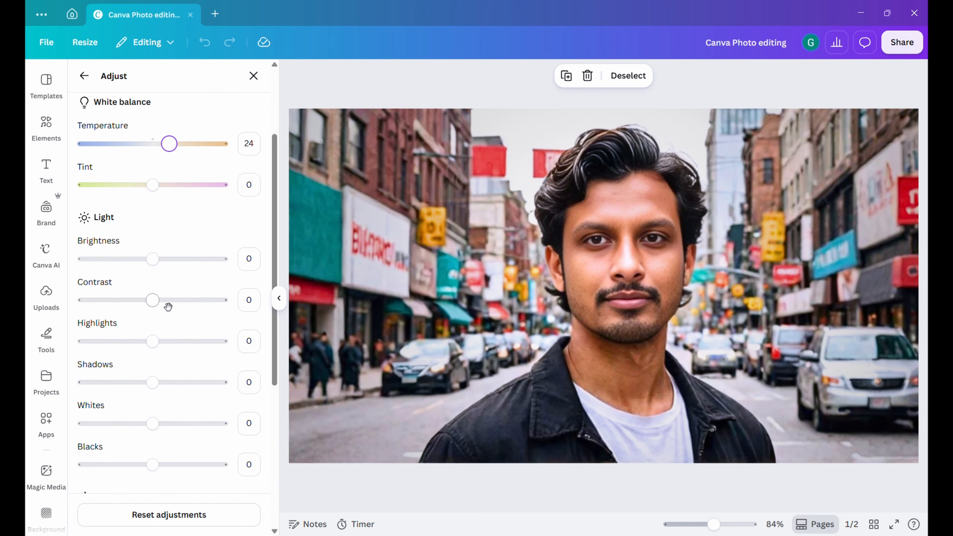
scroll(152, 166, "down", 3)
mouse_move(159, 146)
left_mouse_down()
mouse_move(181, 145)
mouse_move(136, 146)
left_mouse_up()
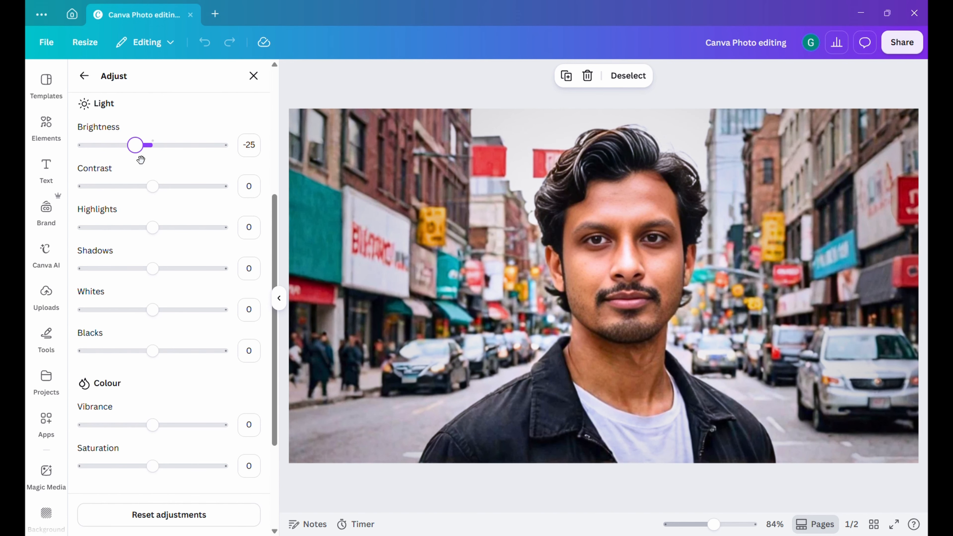
left_click(262, 78)
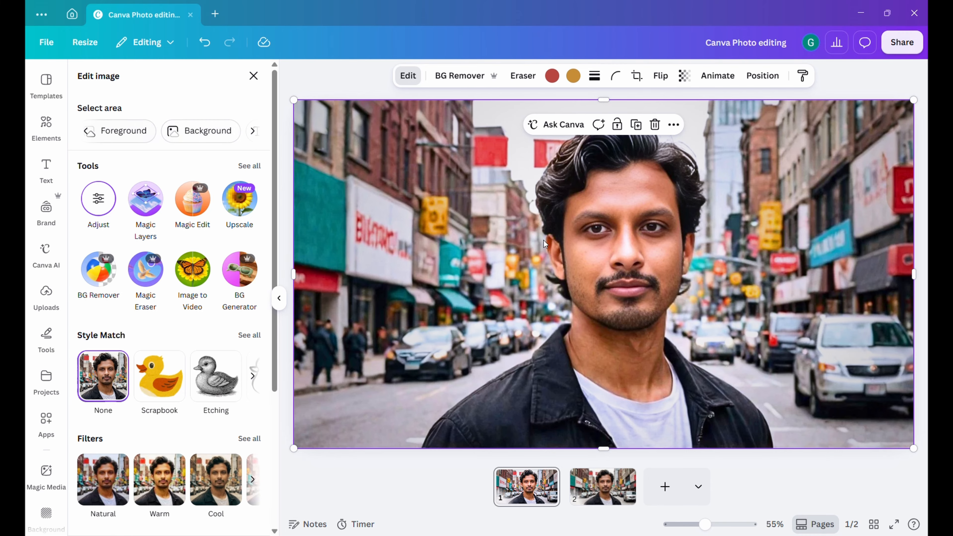
Try to apply Magic Grab to the photo's foreground and clear the foreground selection.
left_click(125, 134)
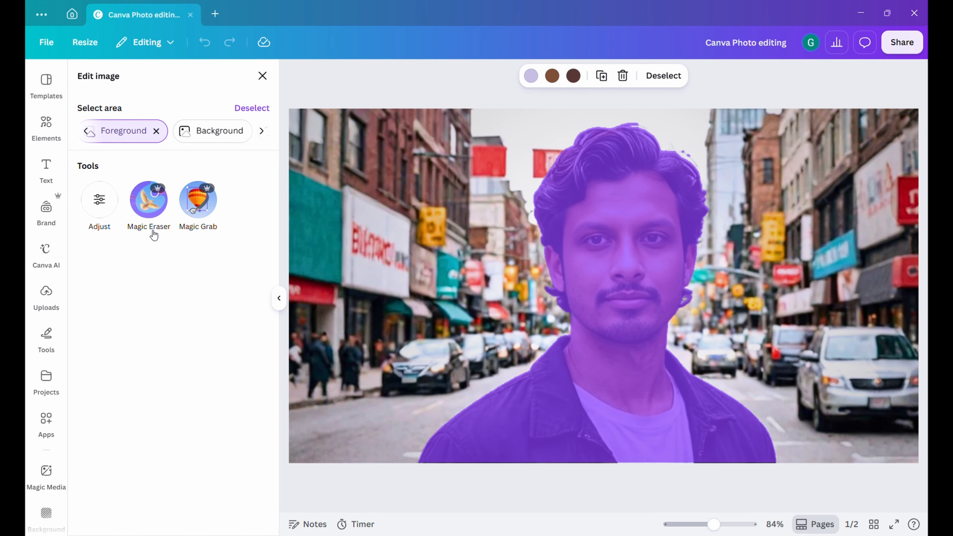
left_click(198, 216)
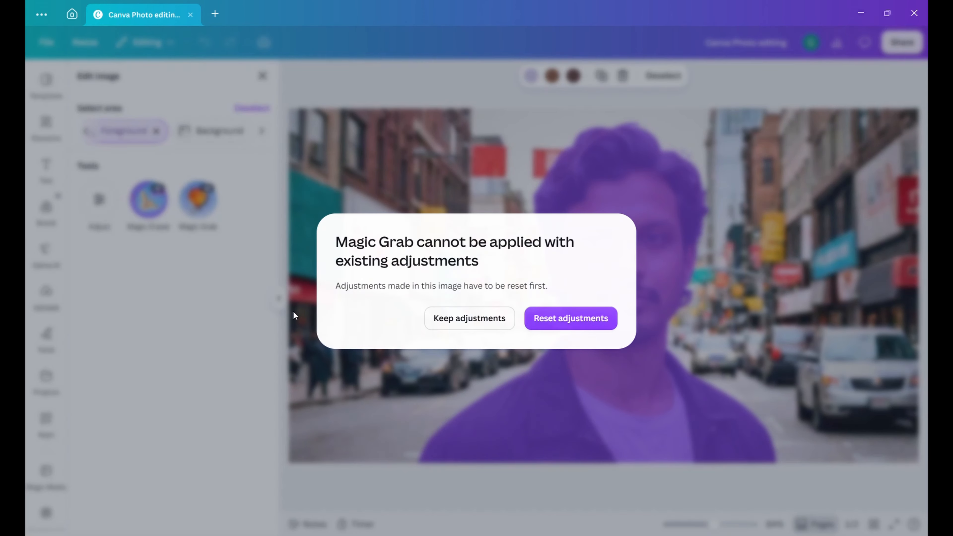
left_click(594, 328)
left_click(253, 108)
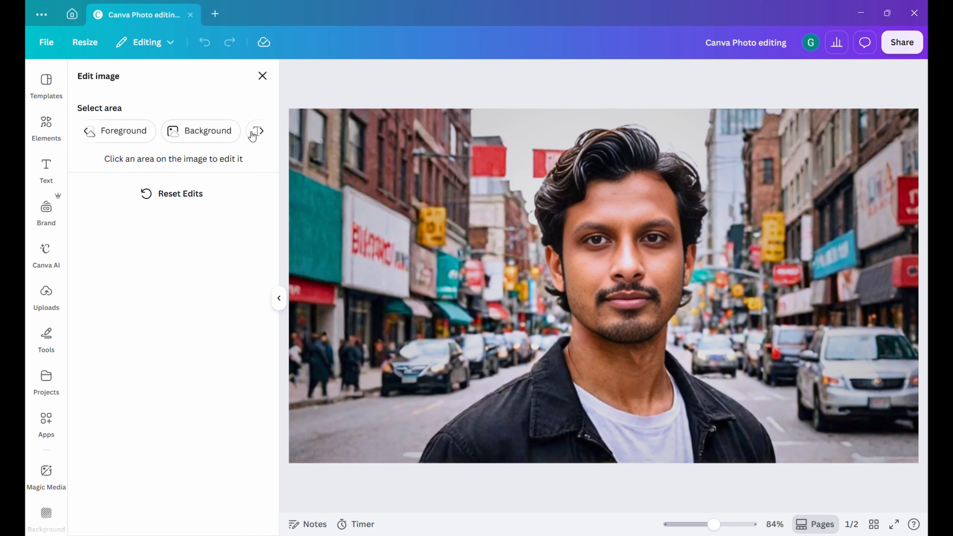
left_click(261, 131)
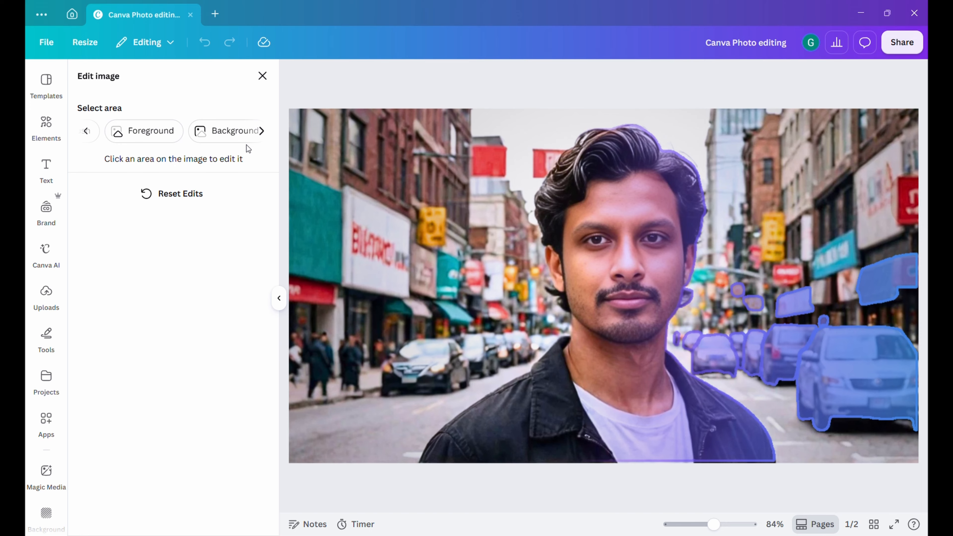
Try the Background Generator on the photo's background and leave it without generating anything.
left_click(214, 132)
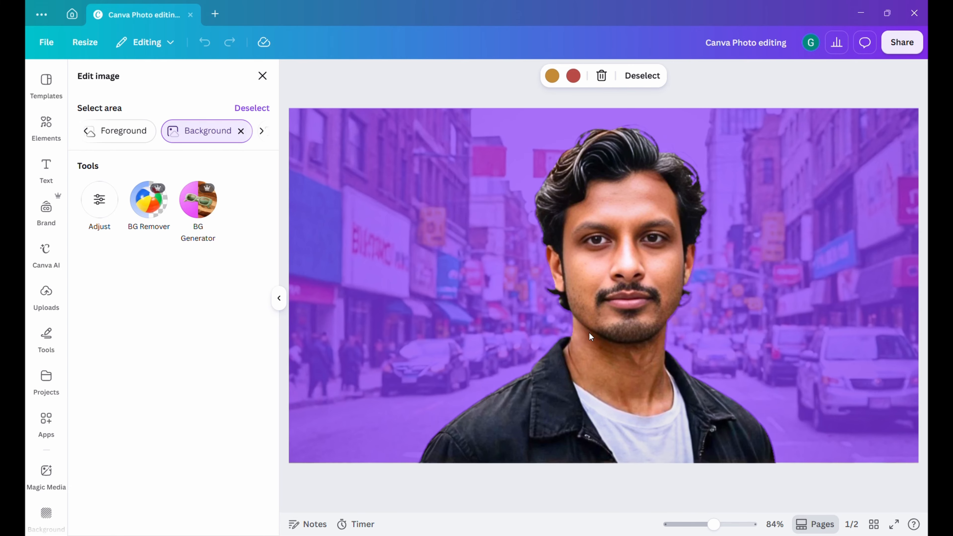
left_click(201, 214)
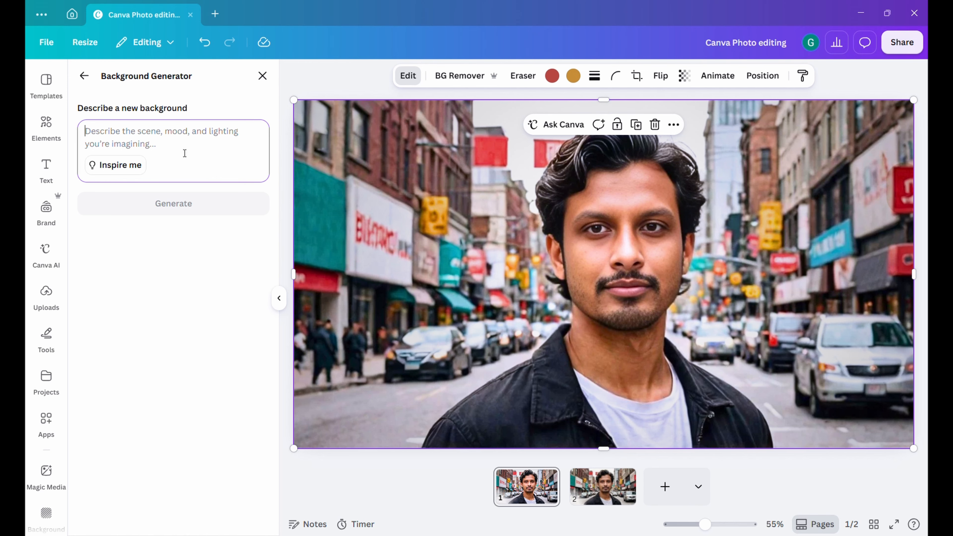
type("vb")
key("BackSpace")
key("BackSpace")
left_click(263, 77)
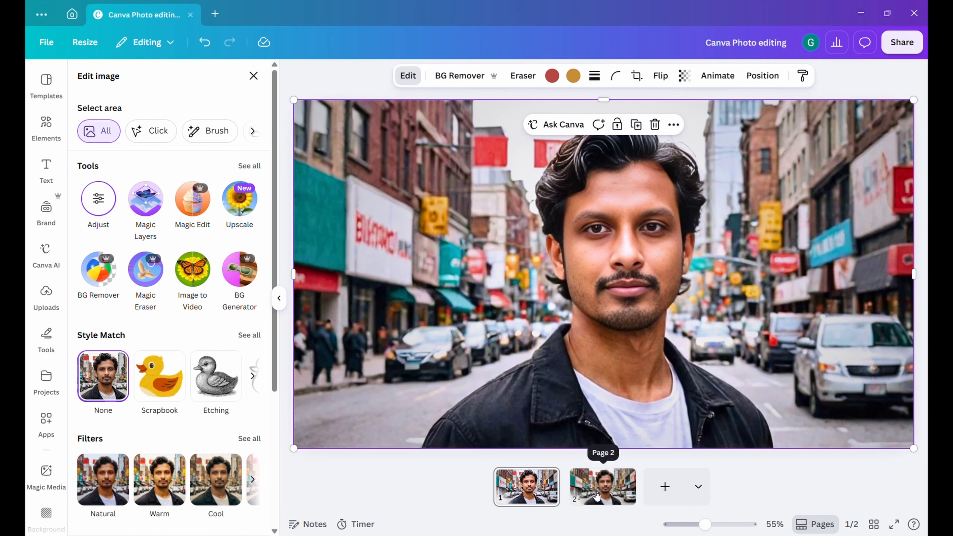
Add a third page and place the uploaded Magic tools grid image on it, enlarged to fill the page.
left_click(665, 487)
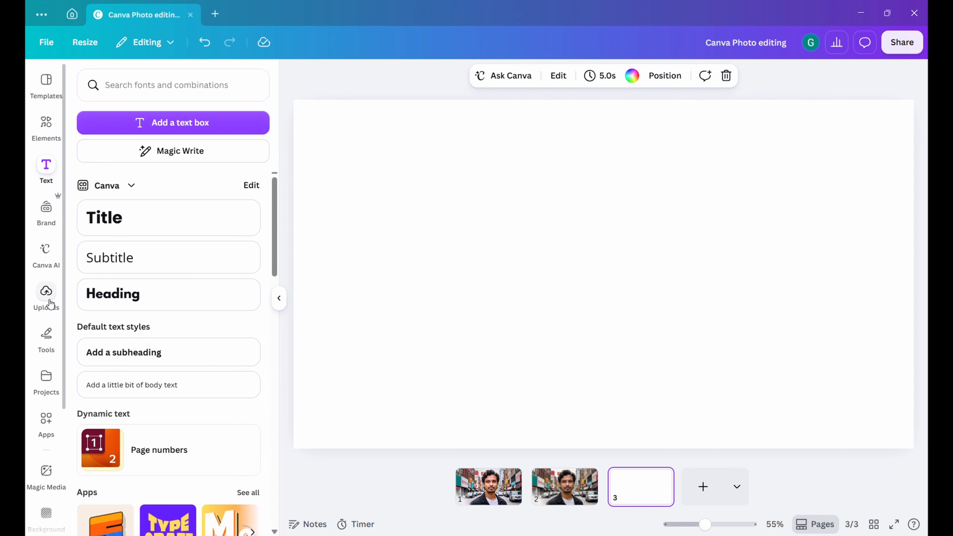
left_click(46, 291)
left_click(216, 477)
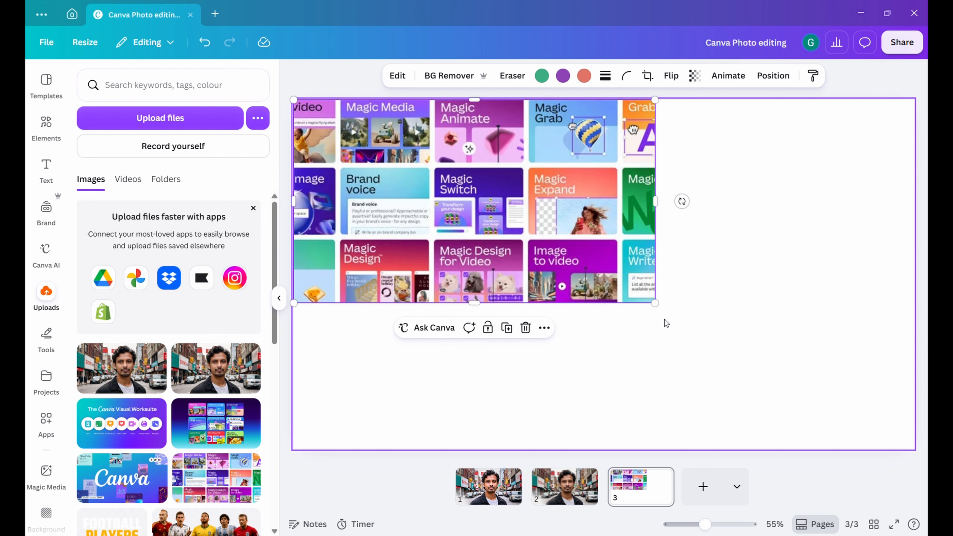
left_click_drag(662, 304, 910, 469)
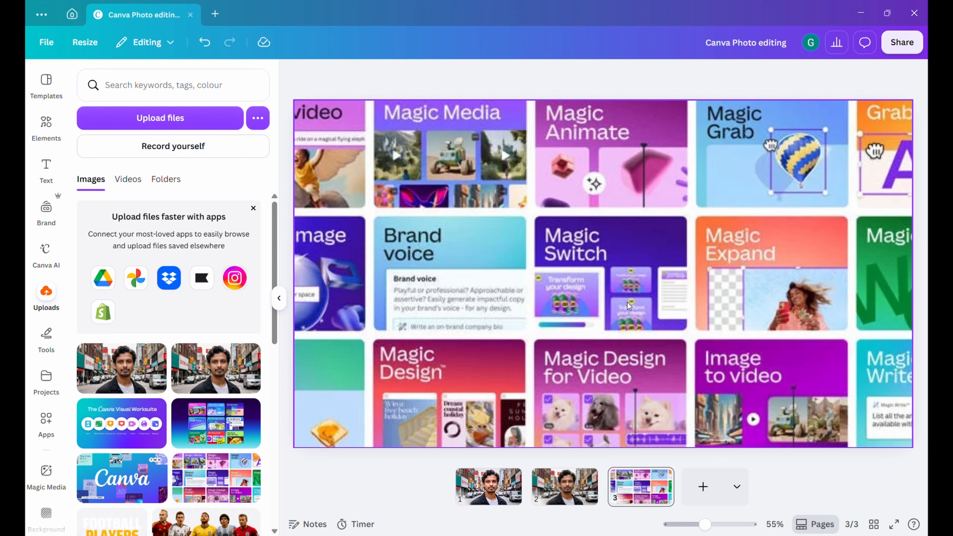
Upscale the Magic tools grid image on page 3.
left_click(397, 77)
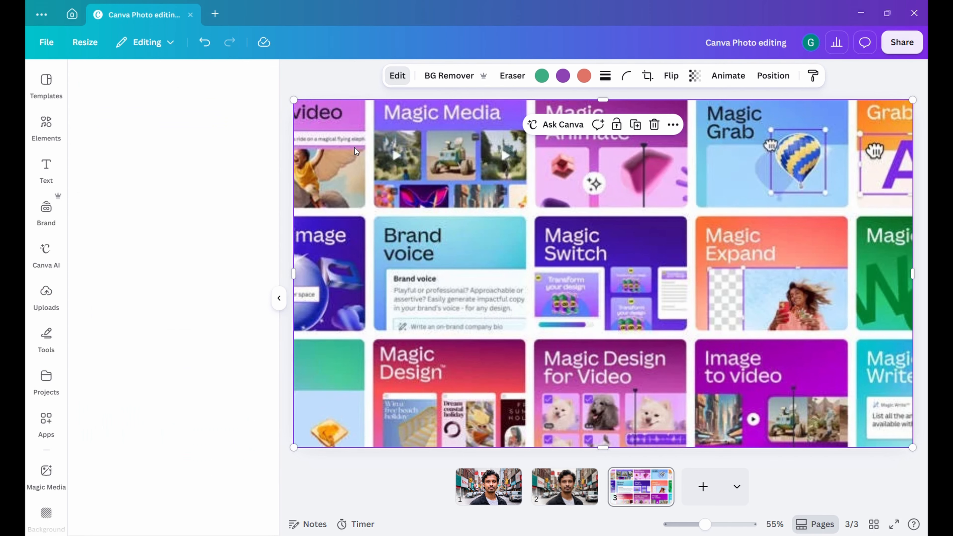
left_click(242, 207)
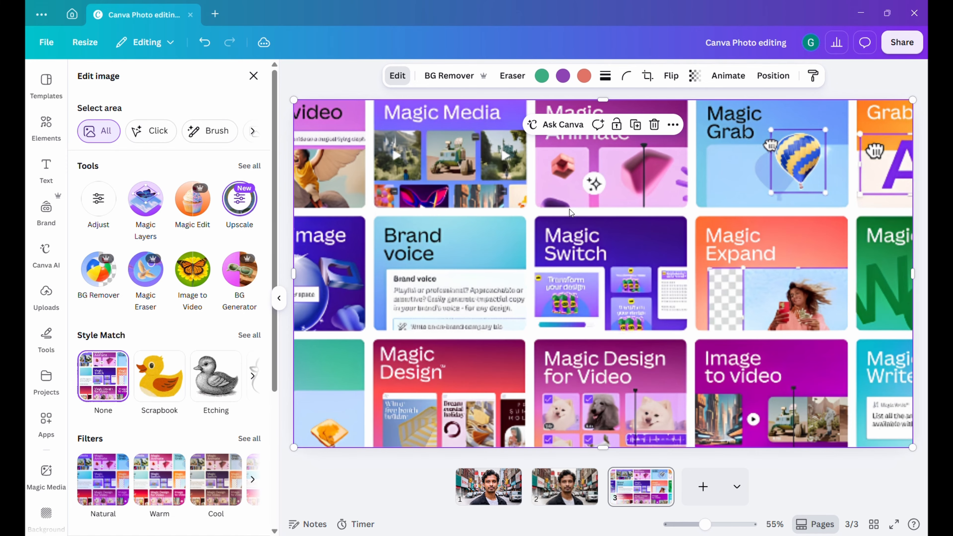
left_click(304, 62)
left_click(522, 295)
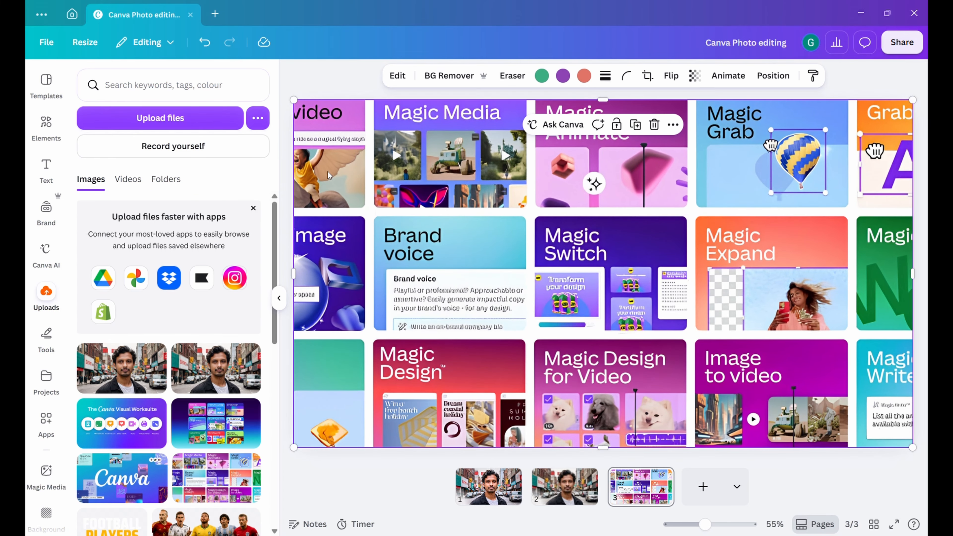
Compare the page 3 image before and after upscaling by undoing and redoing the upscale.
left_click(204, 42)
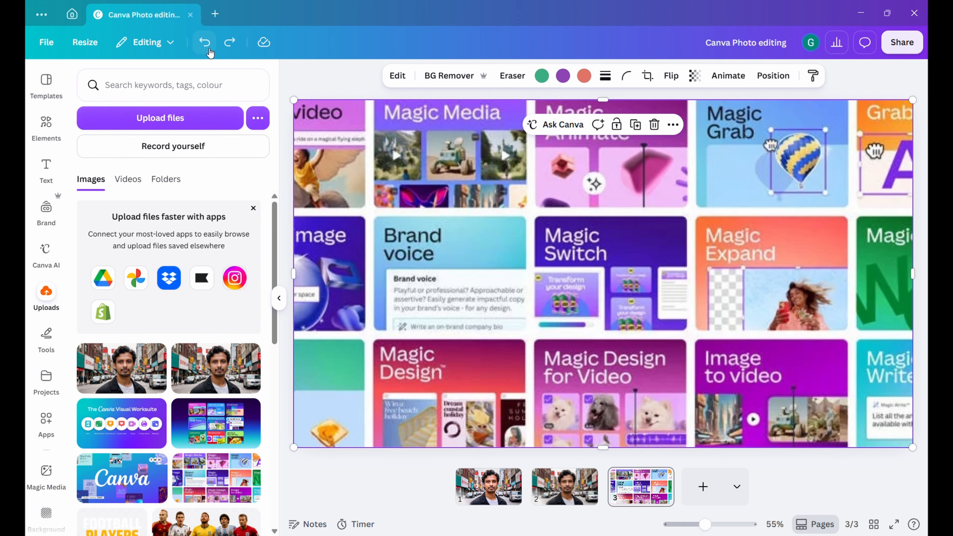
left_click(230, 42)
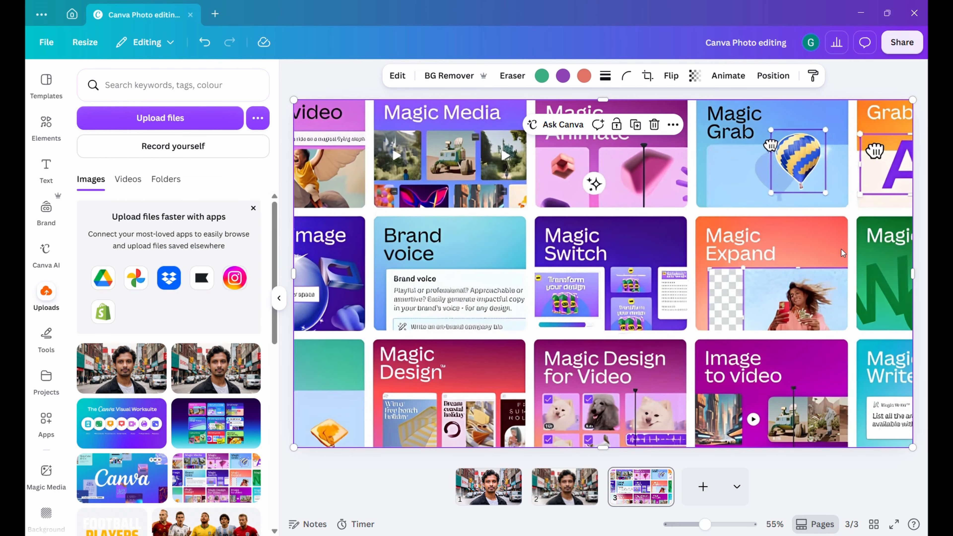
key("Escape")
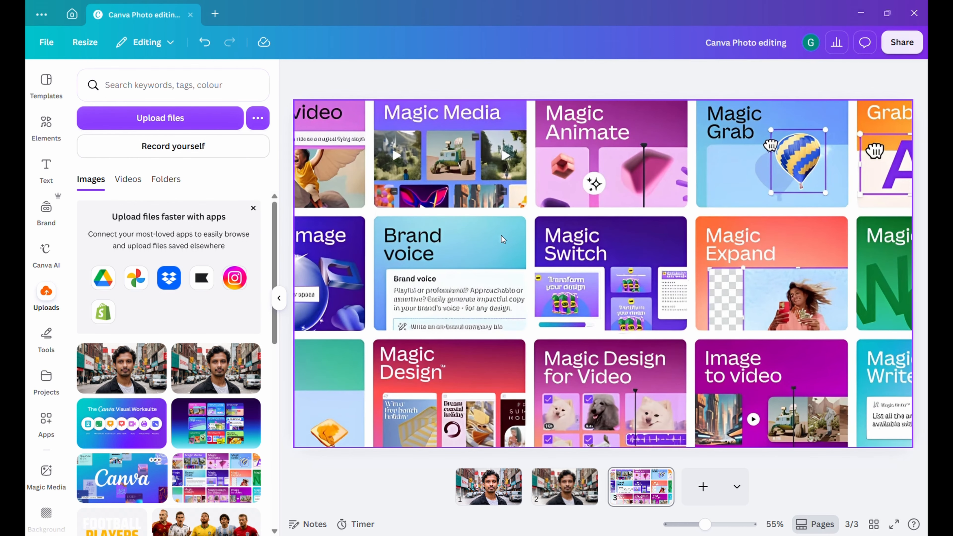
Reopen the image editing tools for the upscaled image on page 3.
left_click(461, 334)
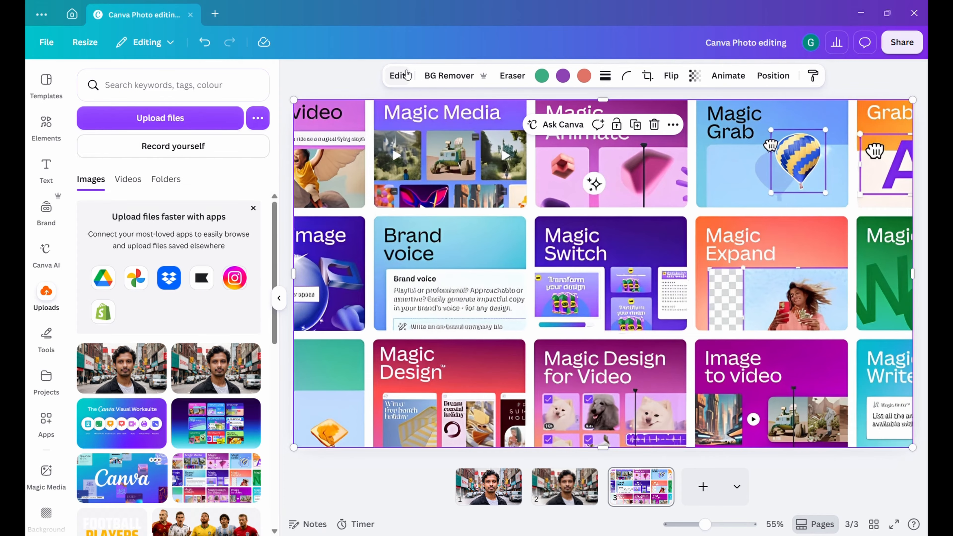
left_click(397, 75)
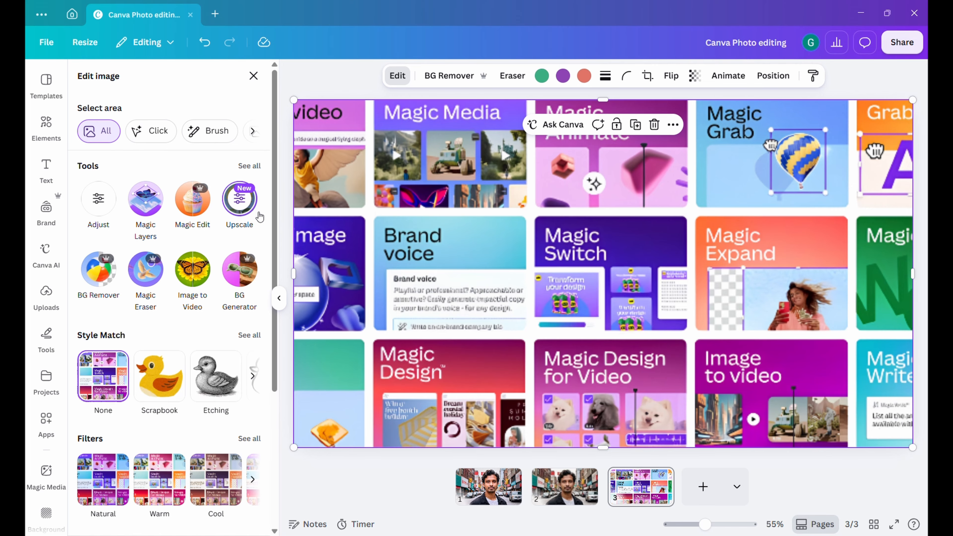